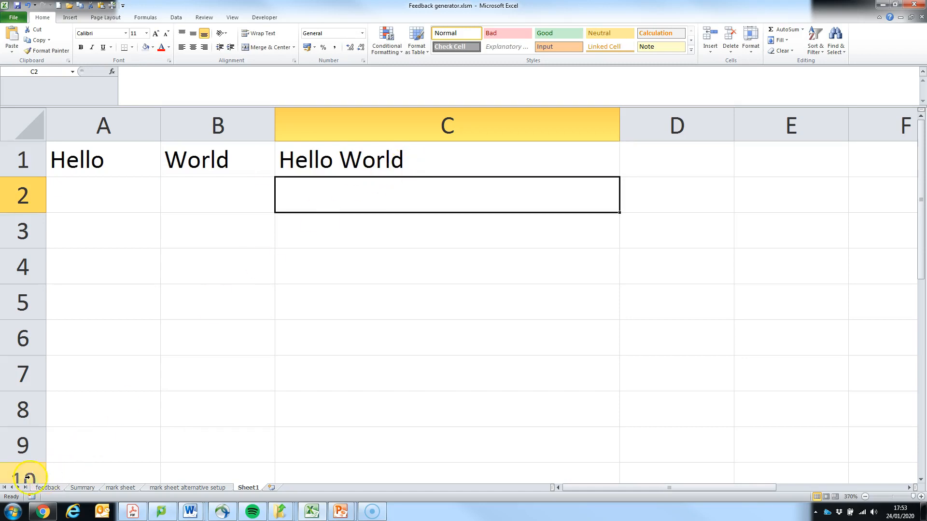
Step: Undo the last entry in C1 and start a CONCATENATE formula in that cell
key(ctrl+z)
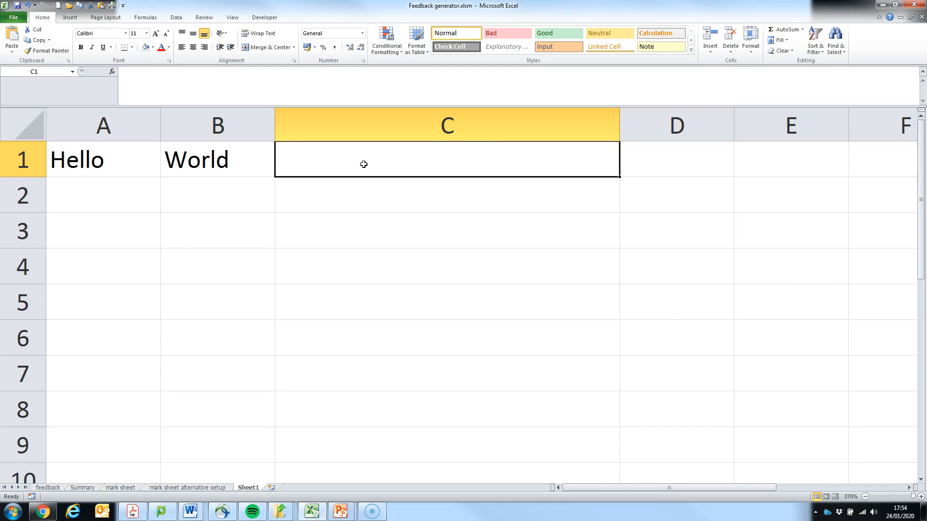
click(344, 163)
click(328, 85)
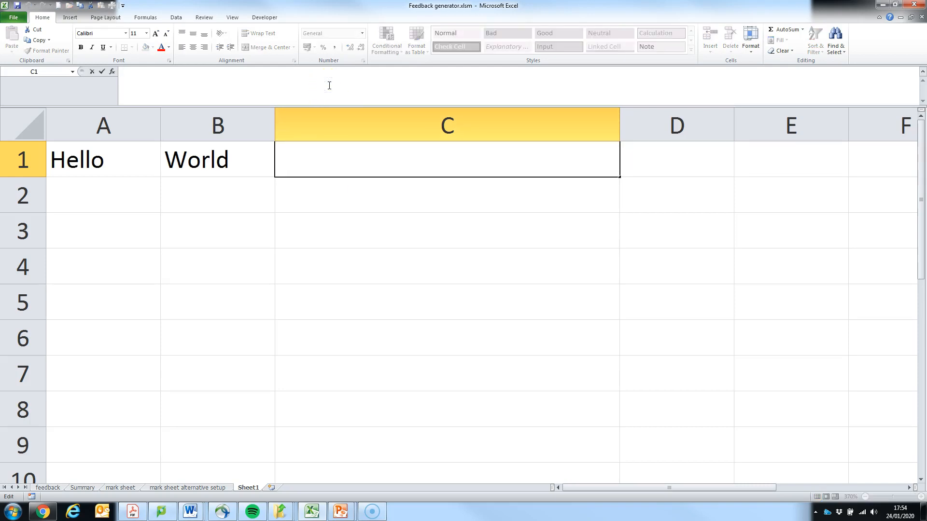
text(+)
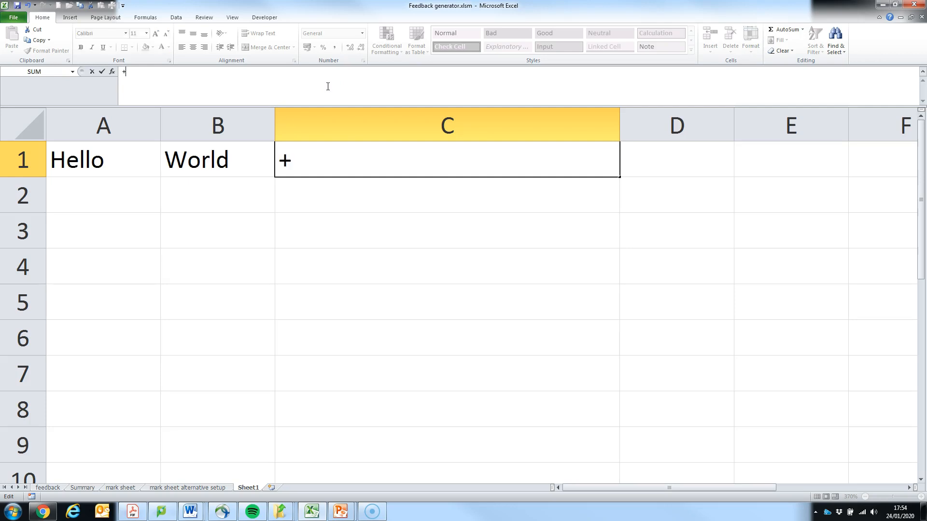
key(BackSpace)
text(=C)
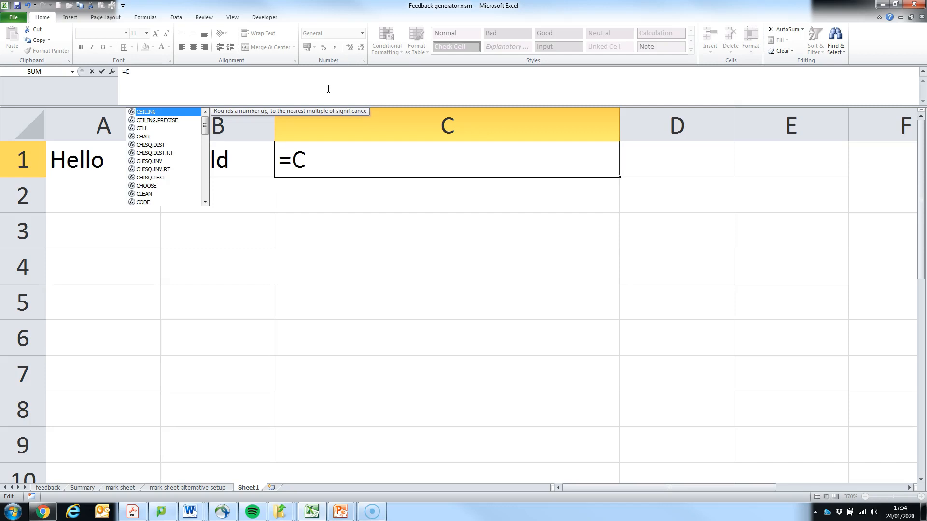
text(on)
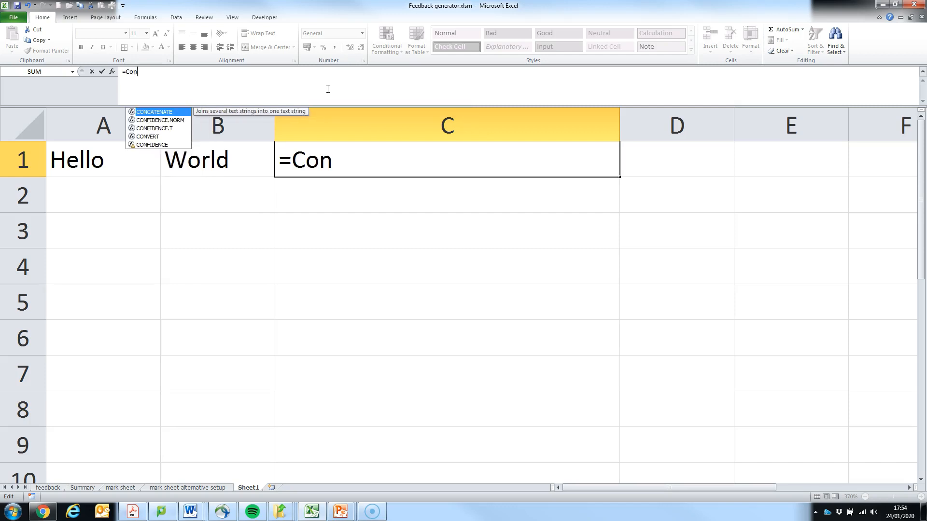
click(171, 112)
click(171, 112)
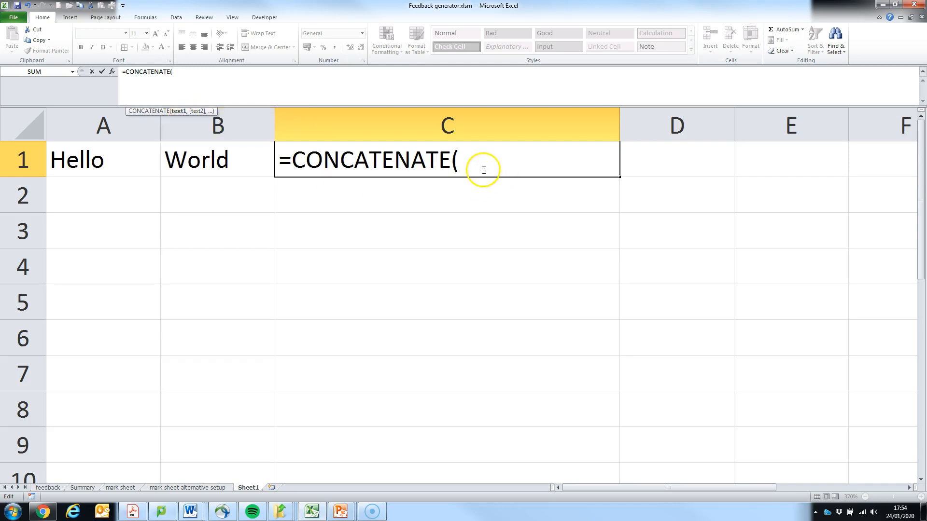
Step: Complete the C1 formula with A1 and B1 as its arguments, giving =CONCATENATE(A1,B1)
click(119, 163)
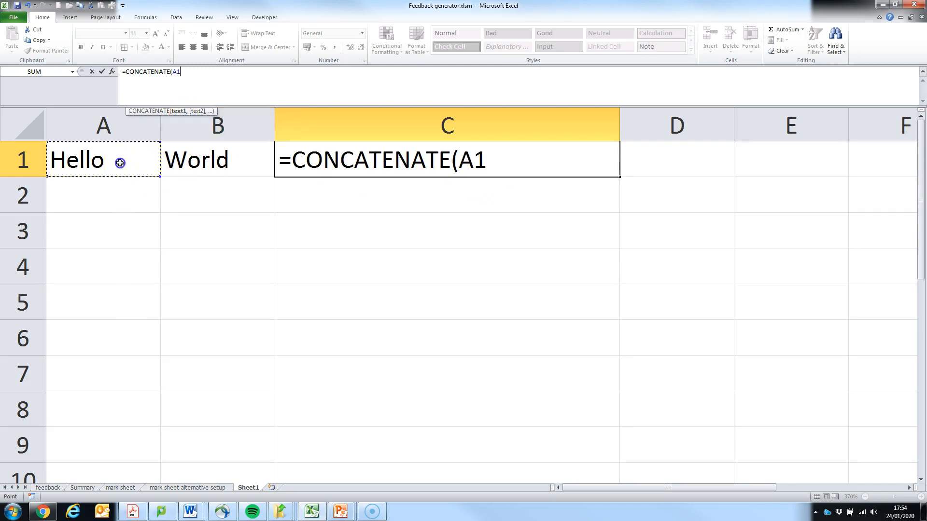
text(,)
click(207, 166)
text())
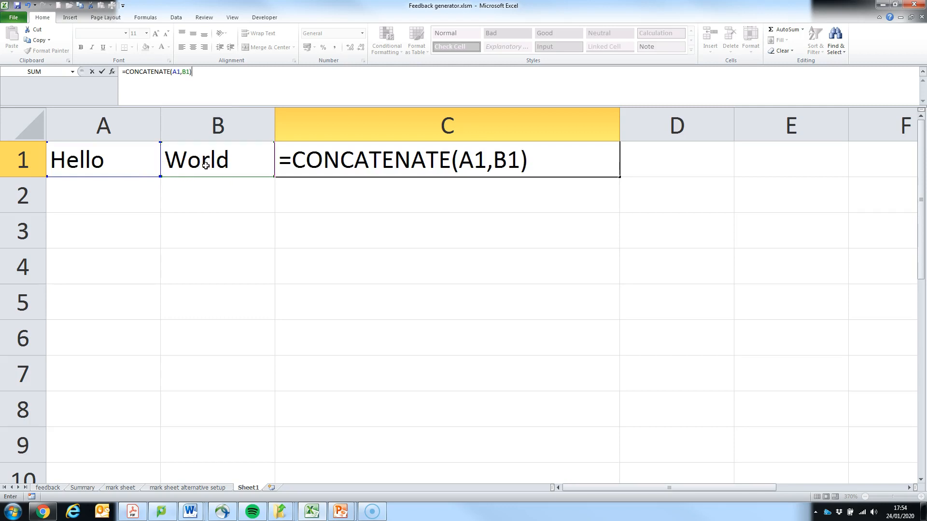
key(Return)
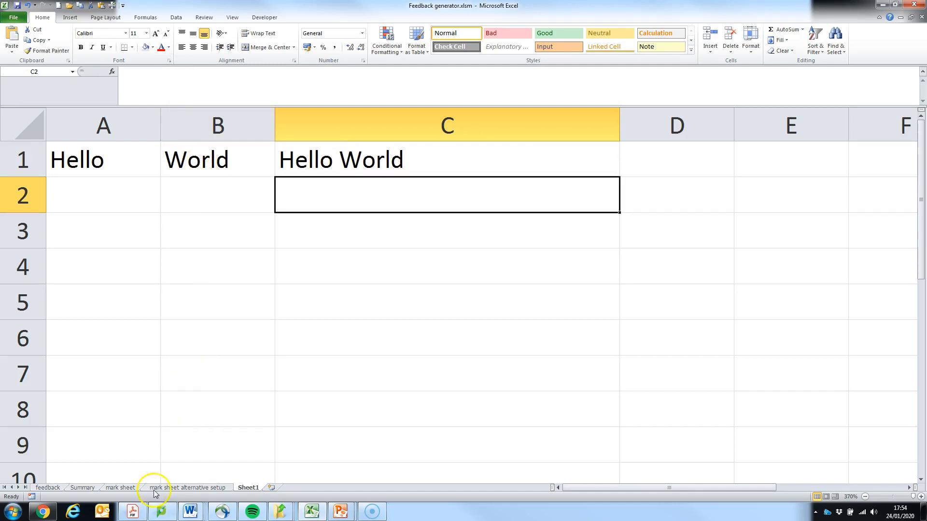
Step: Confirm the formula =CONCATENATE(A1,CHAR(10),B1) in C1 and turn on text wrapping for the cell
key(Up)
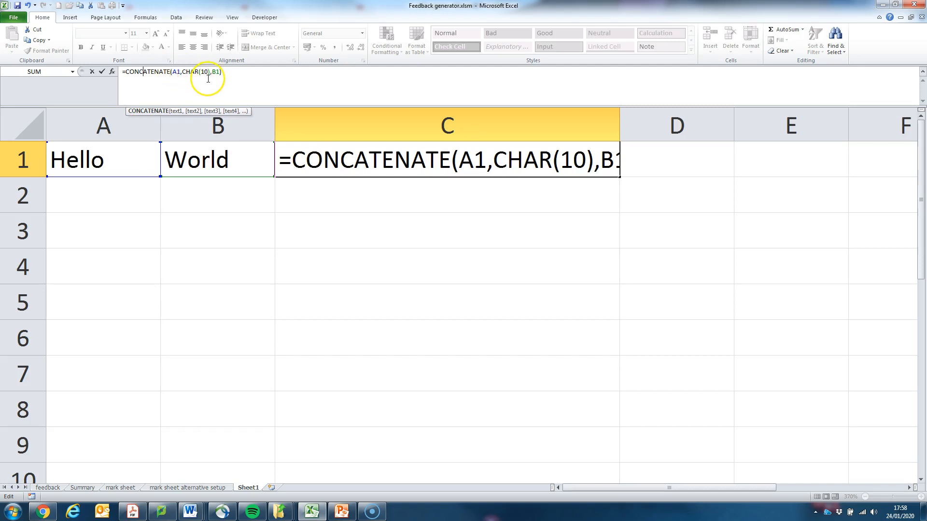
click(342, 163)
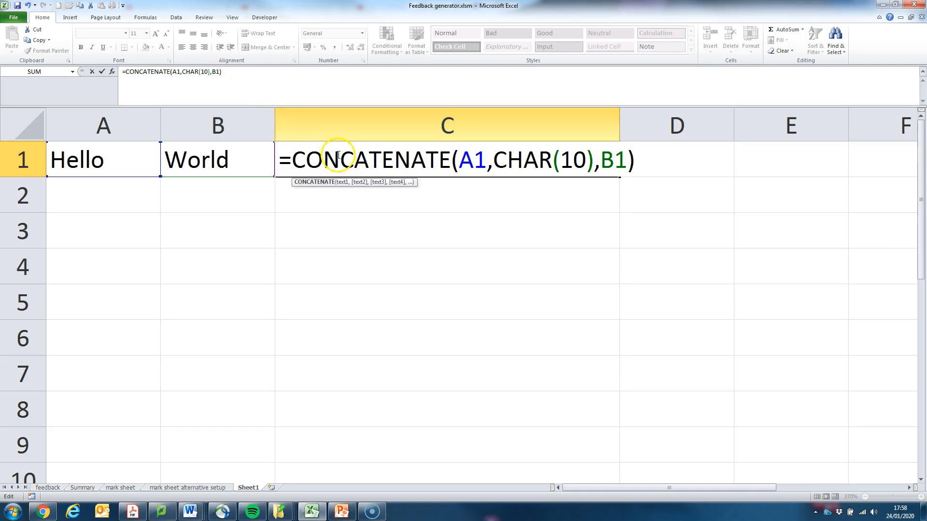
key(Return)
click(331, 159)
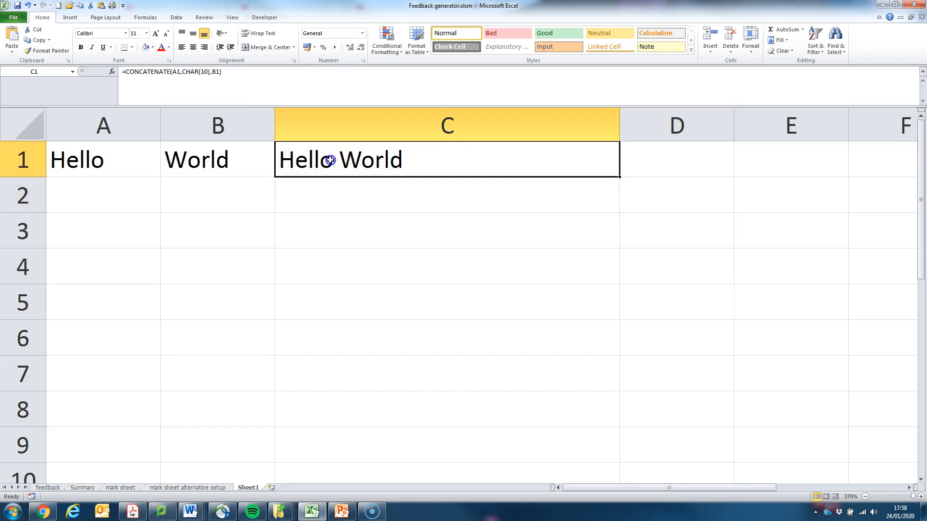
click(260, 34)
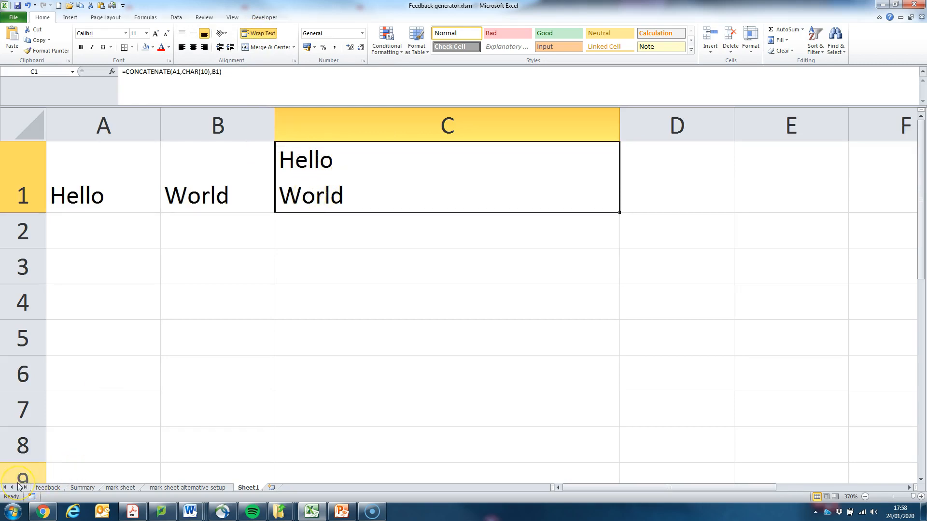
Step: On the mark sheet alternative setup sheet, examine the combined feedback formula in U4 and its source cells B4, N11 and Q4
key(ctrl+Page_Up)
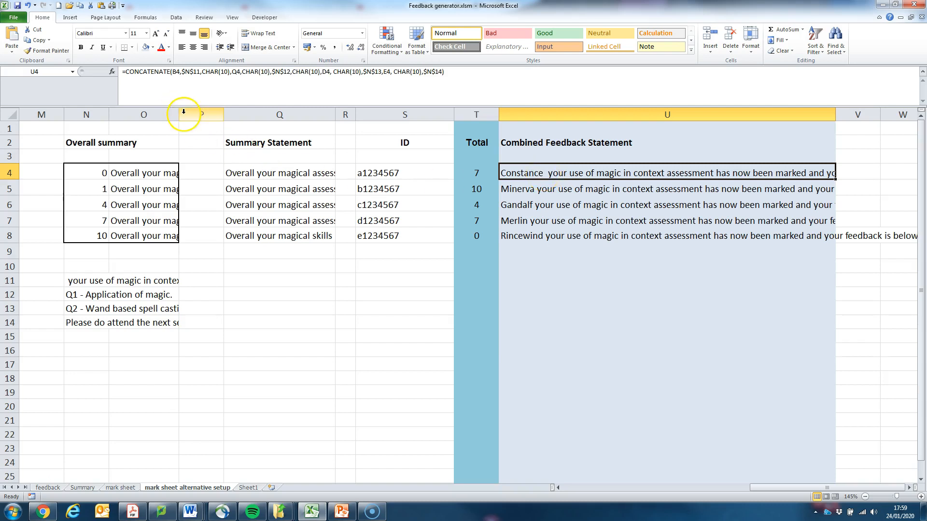
click(178, 75)
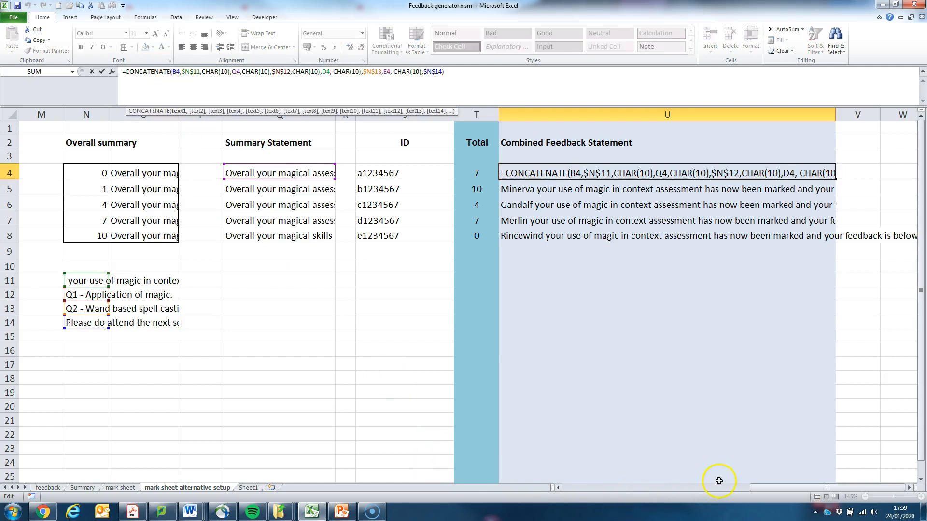
drag(779, 490, 586, 488)
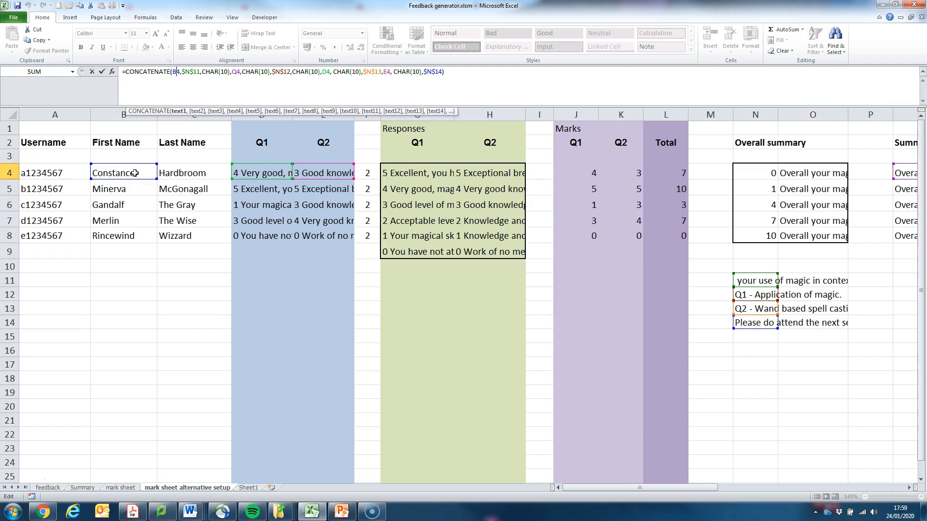
drag(646, 488, 689, 488)
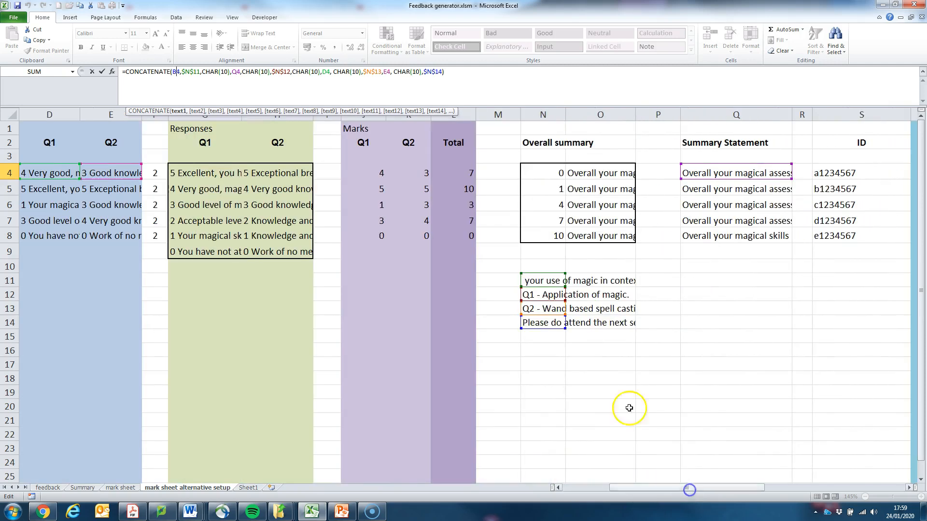
click(539, 279)
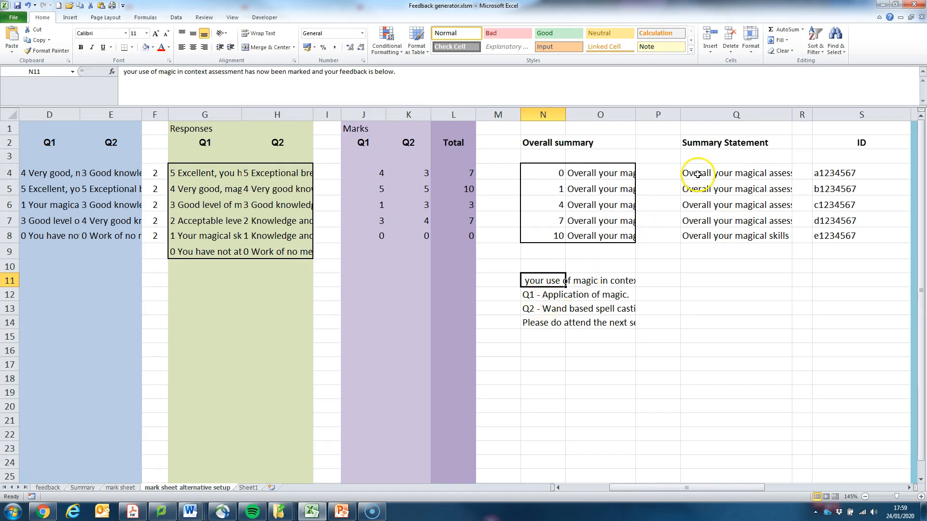
click(756, 177)
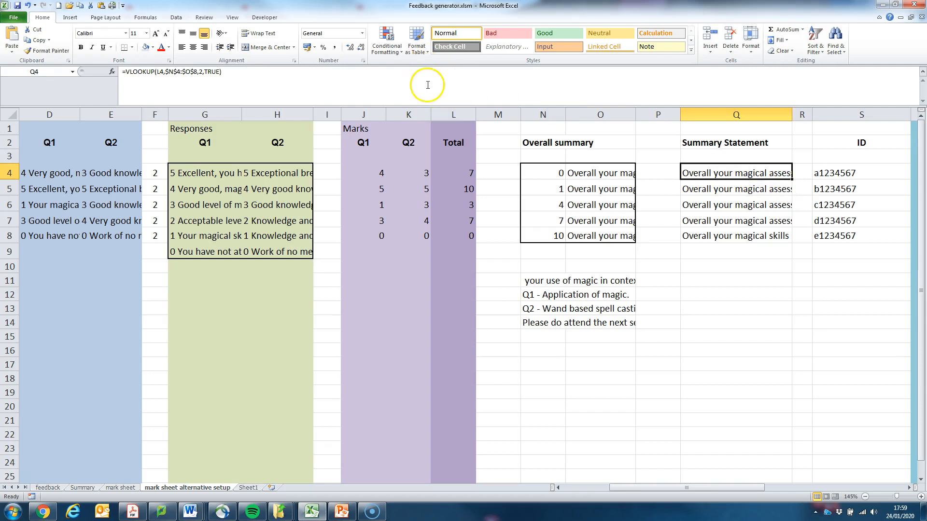
Step: Trace the remaining references of the U4 formula, including the CHAR(10) breaks, D4, E4 and the fixed cells N12 to N14
drag(646, 488, 787, 487)
click(507, 175)
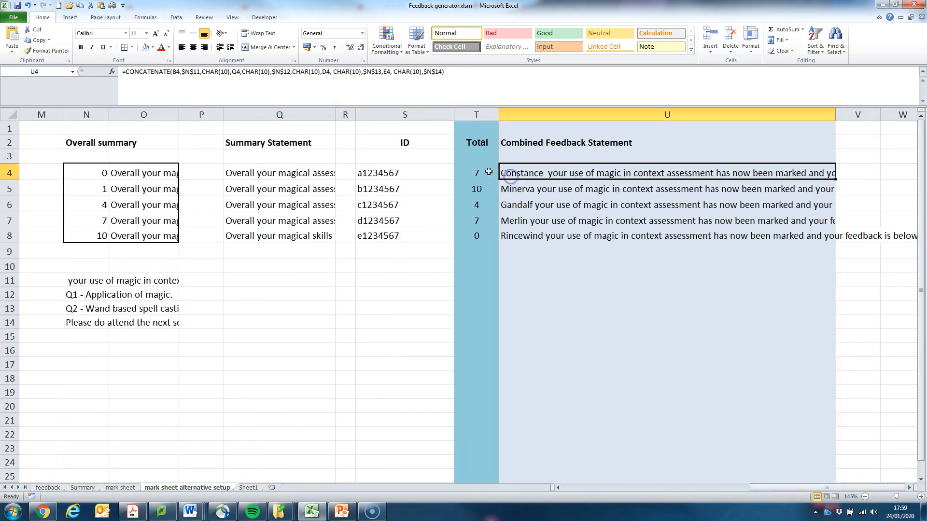
click(310, 79)
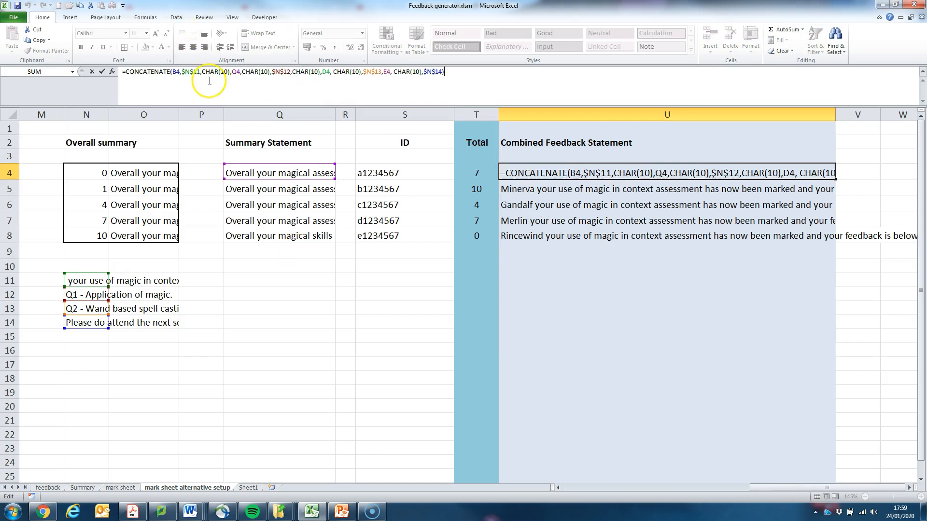
click(235, 72)
click(273, 170)
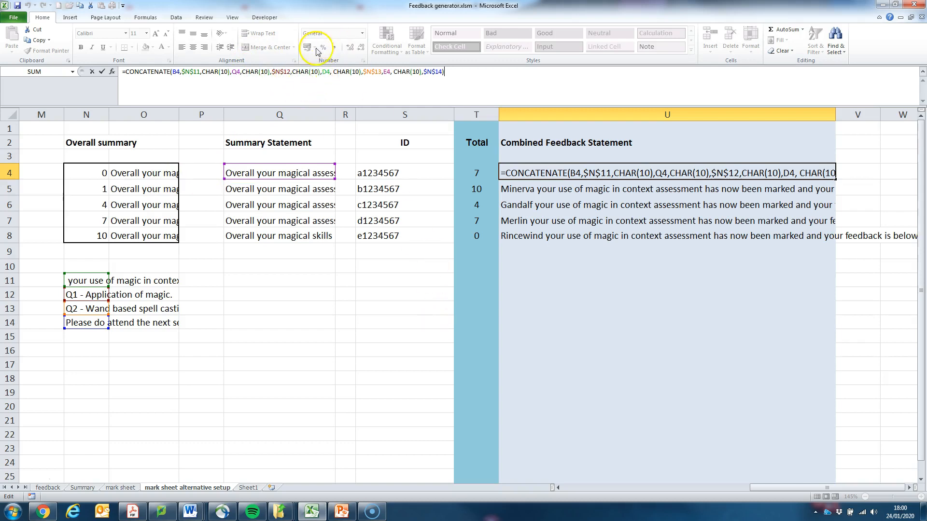
drag(789, 492, 597, 493)
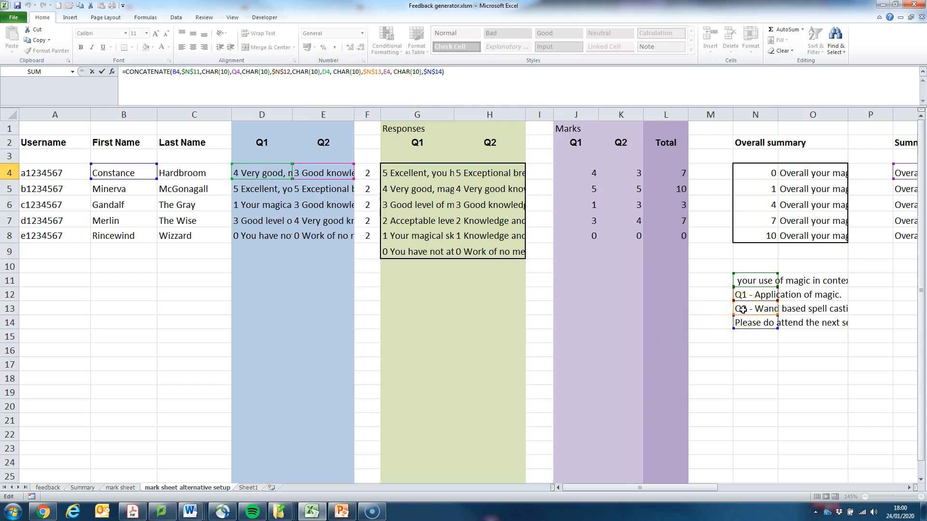
click(309, 173)
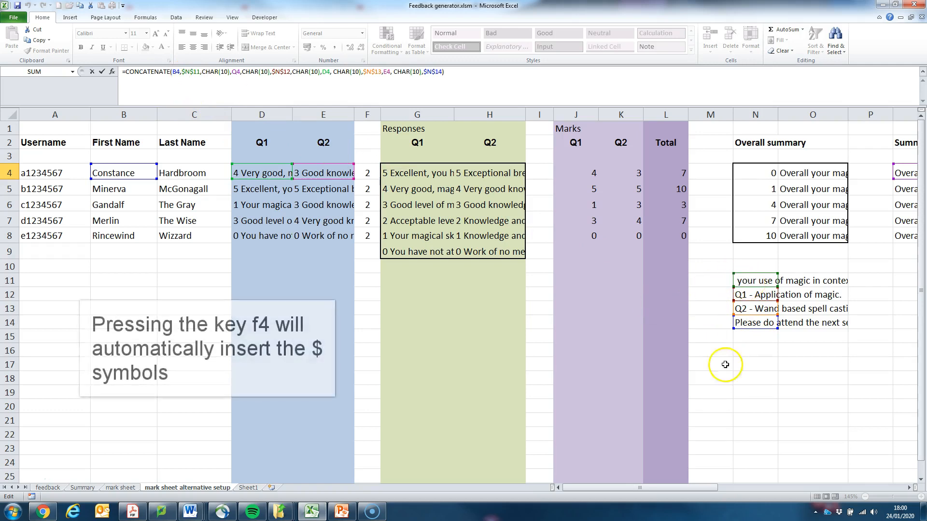
drag(629, 493, 791, 487)
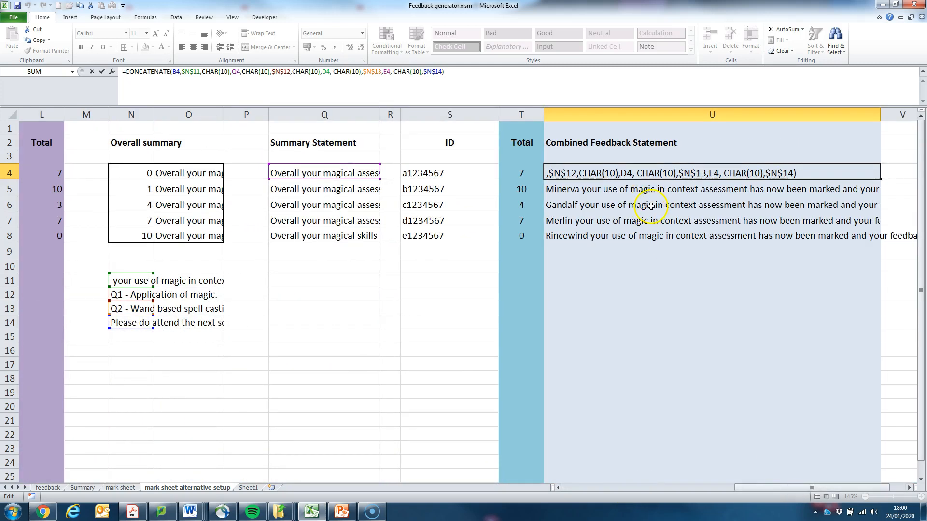
key(Return)
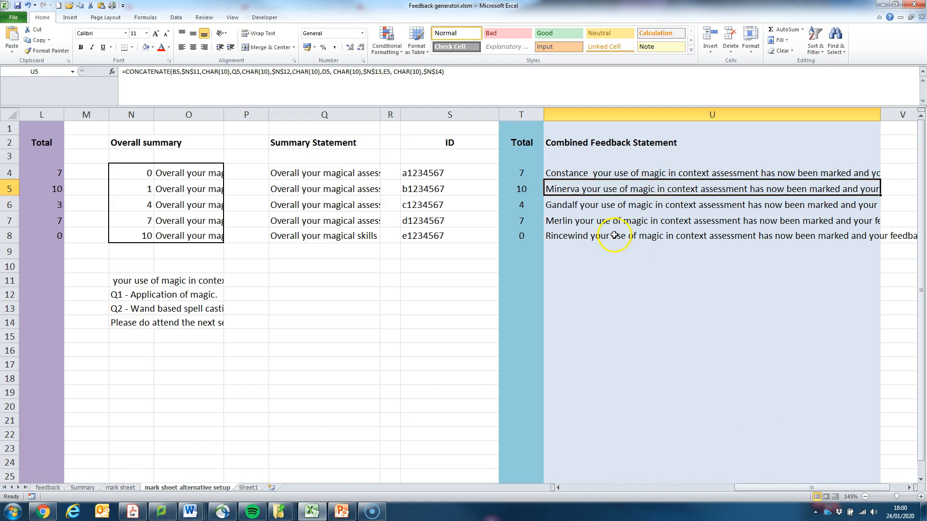
Step: Turn on text wrapping for the combined feedback in U8 and enlarge row 8 until the whole statement fits
click(597, 237)
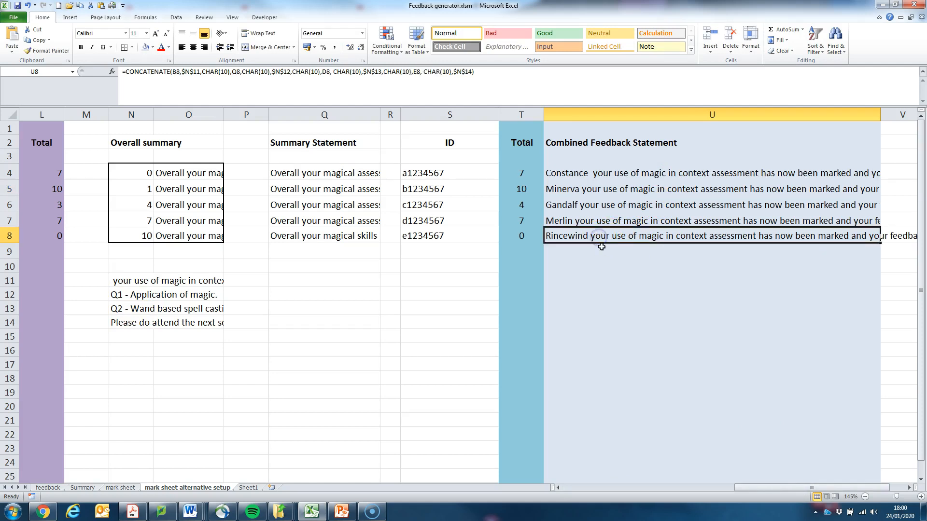
click(258, 33)
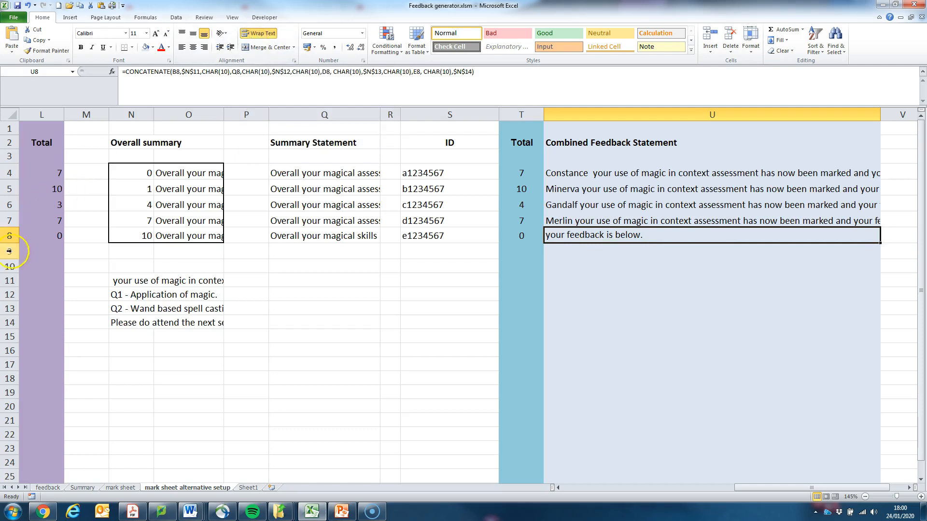
drag(9, 244, 7, 405)
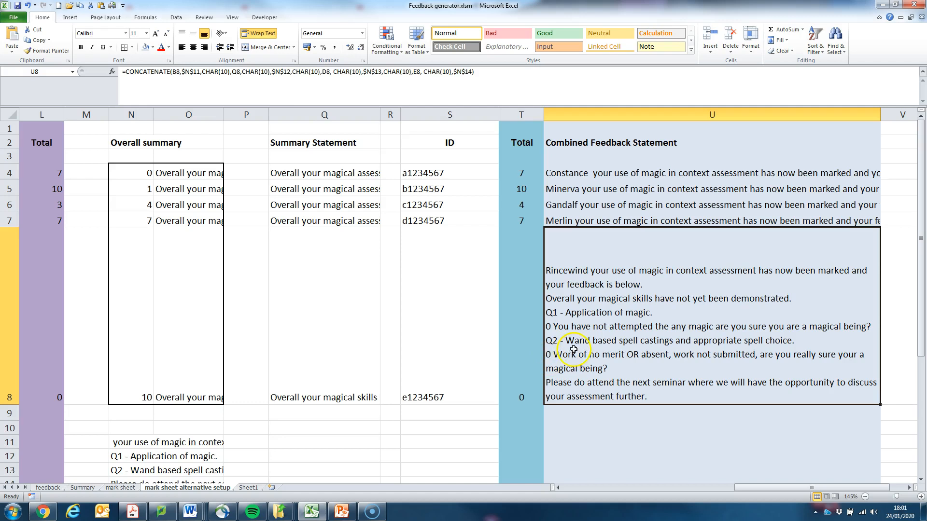
Step: Copy the feedback statement in U8 into the blank Word document and hide the paragraph marks
key(ctrl+c)
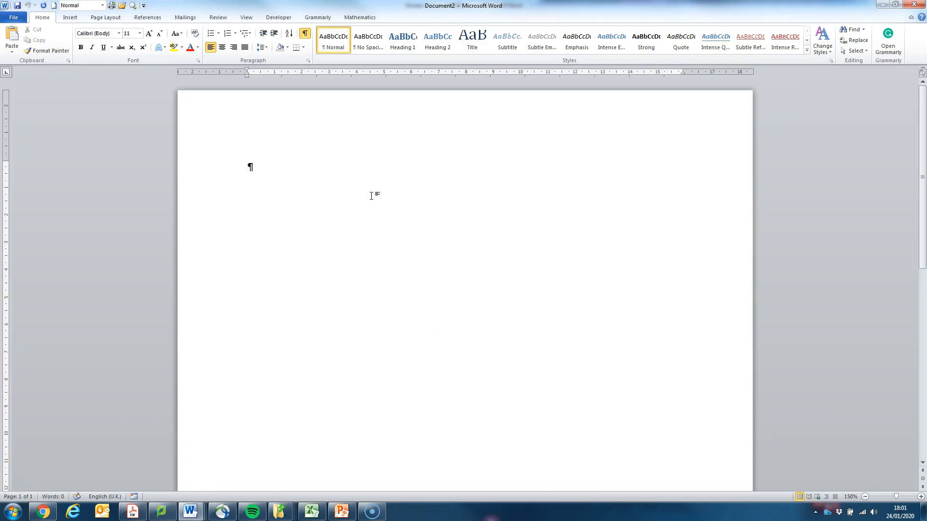
key(ctrl+v)
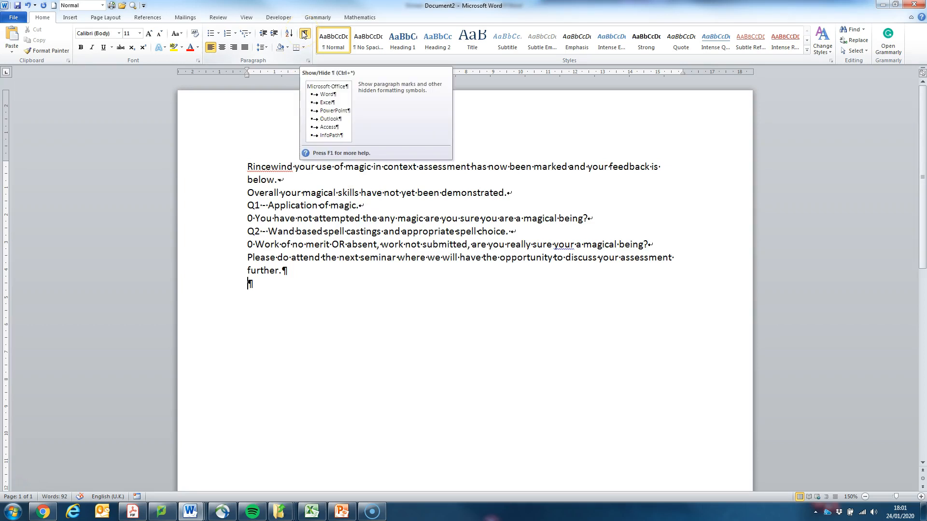
click(304, 34)
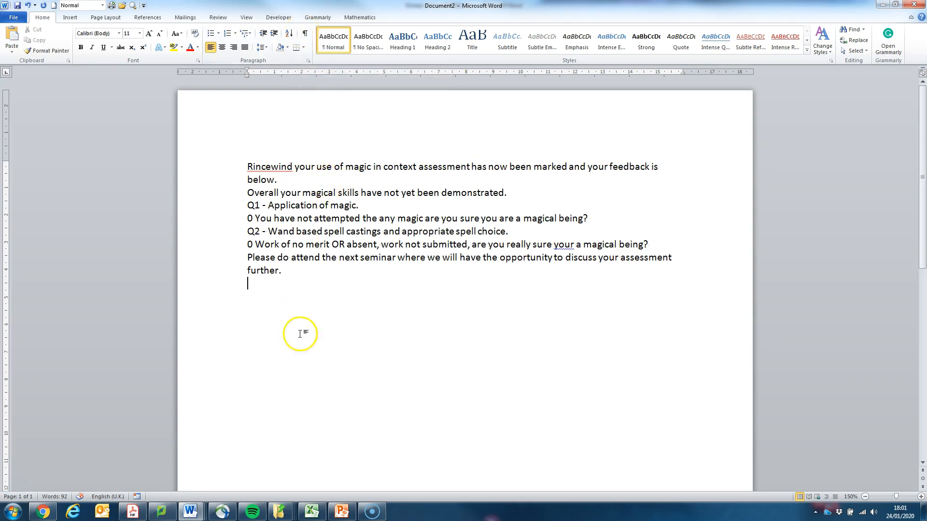